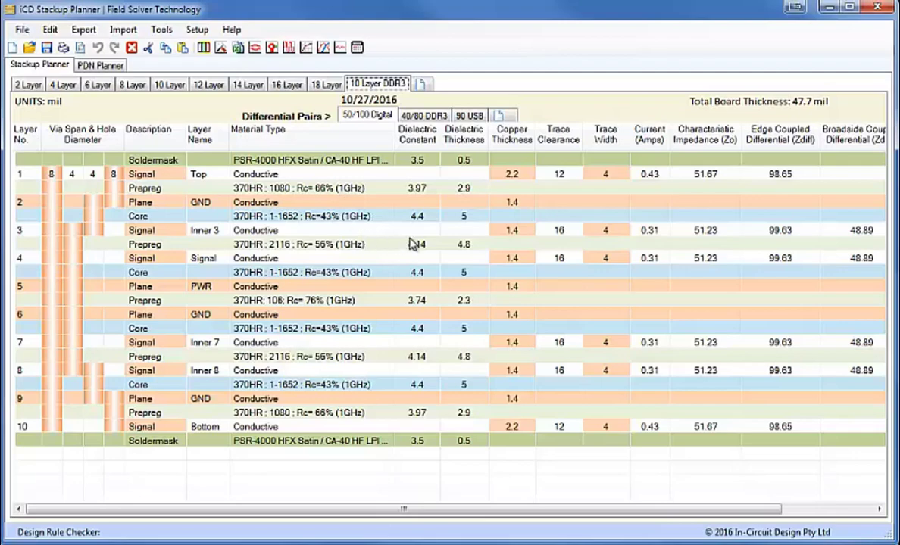
Step: Open the Termination Planner for signal layer 3 (Inner 3) of the 10 Layer DDR3 stackup and reposition its window
click(415, 234)
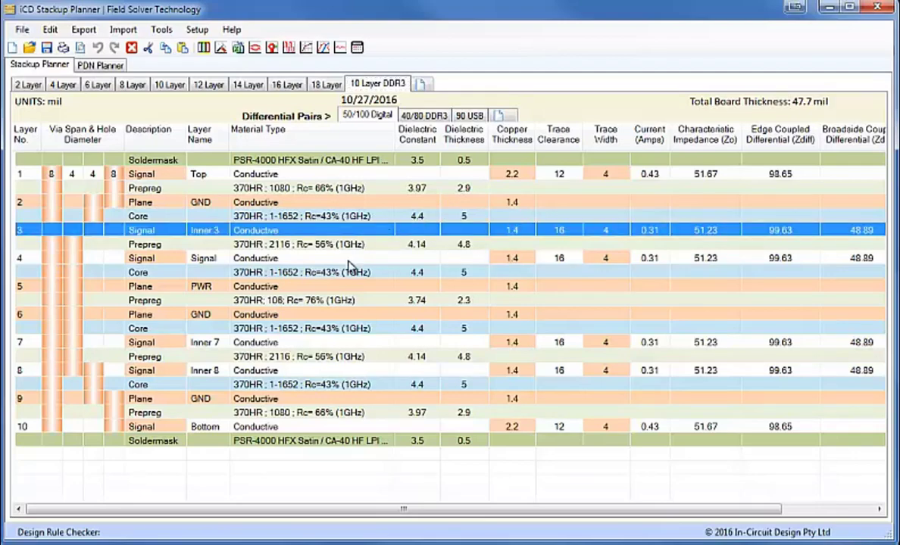
click(340, 49)
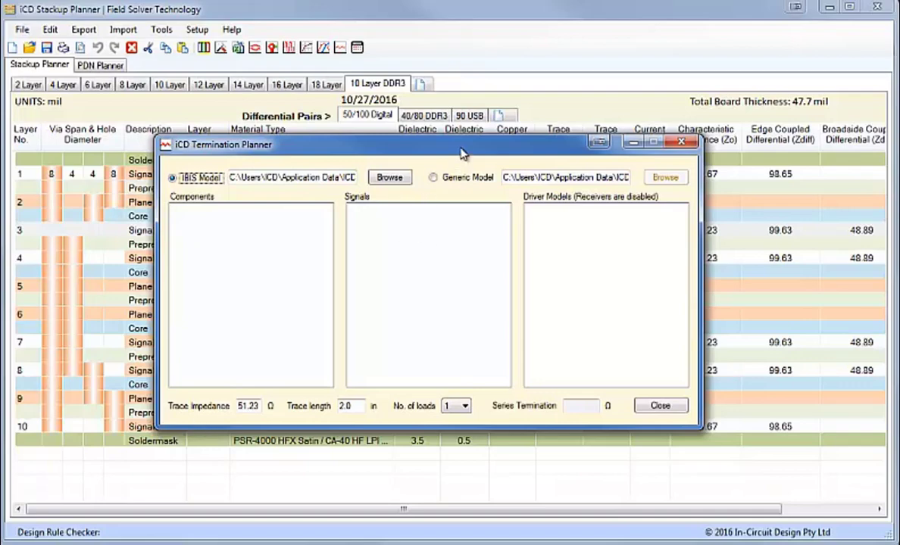
drag(457, 151, 409, 164)
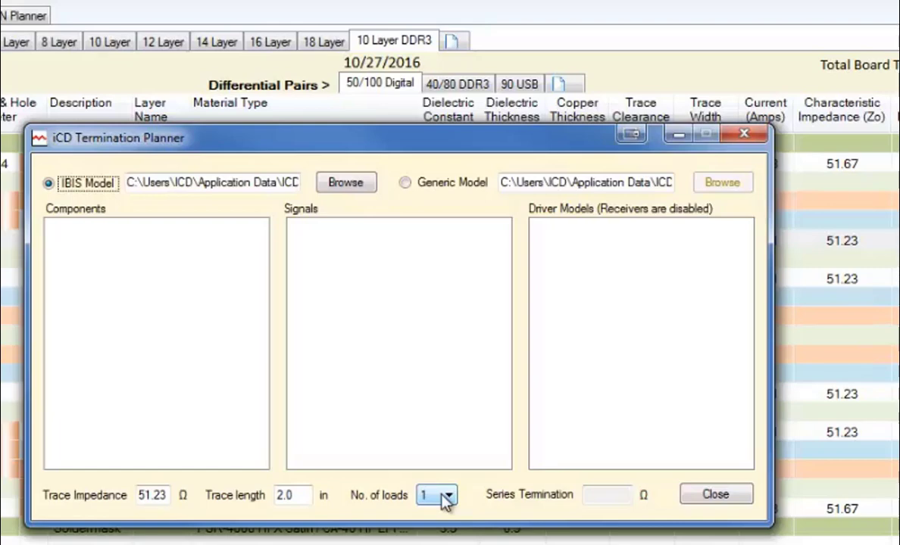
Step: Load the IBIS model file virtex7.ibs and select the VIRTEX7 component to list its signals
click(356, 186)
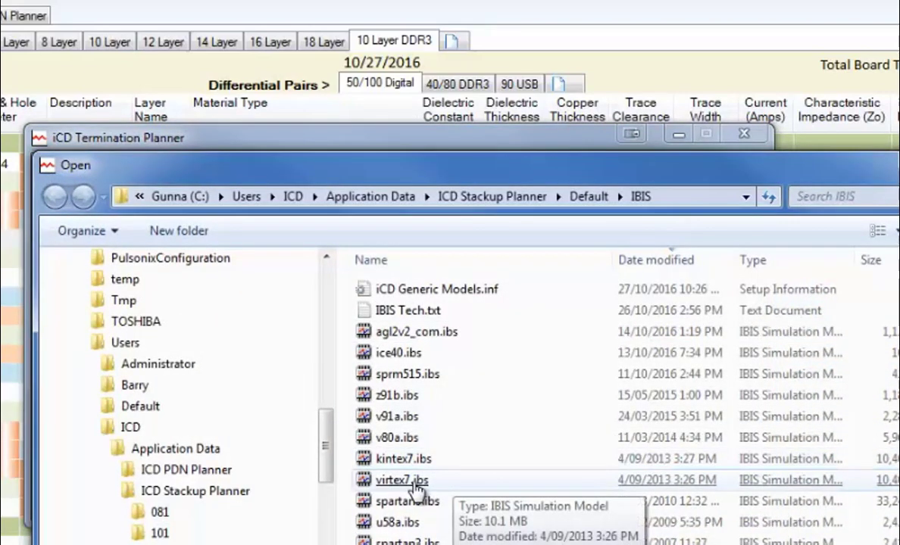
double_click(409, 481)
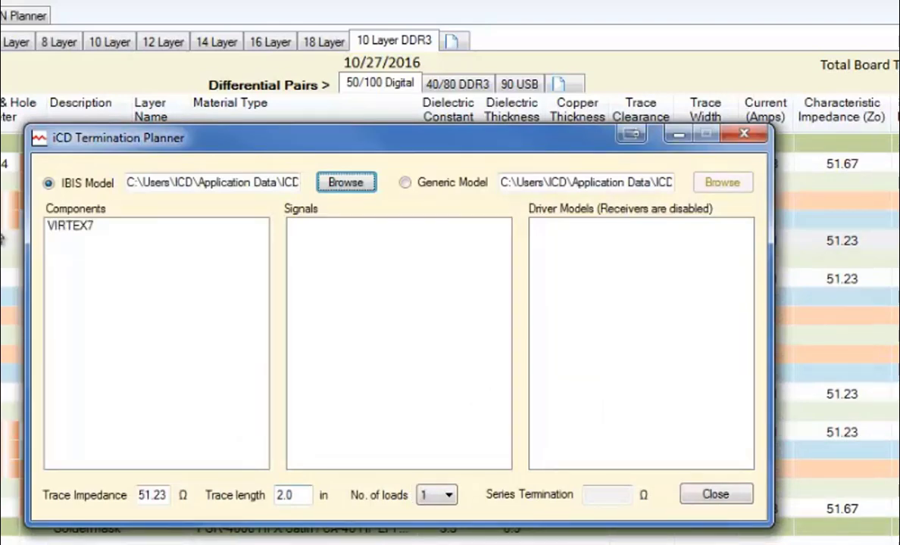
click(64, 229)
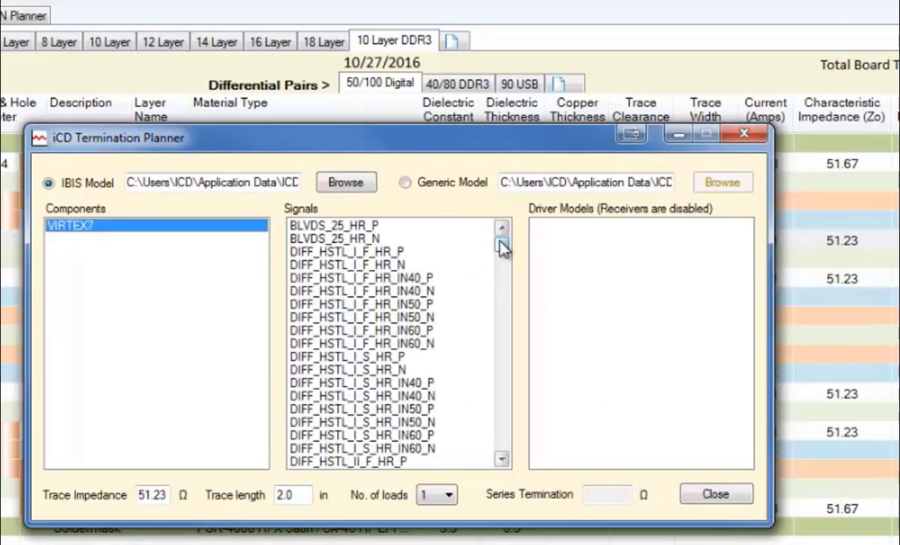
Step: Calculate the series termination for the VIRTEX7 signal HSTL_I_F_HR using its HSTL_I_F_HR driver model
mouse_move(502, 244)
mouse_down()
mouse_move(502, 431)
mouse_move(504, 244)
mouse_up()
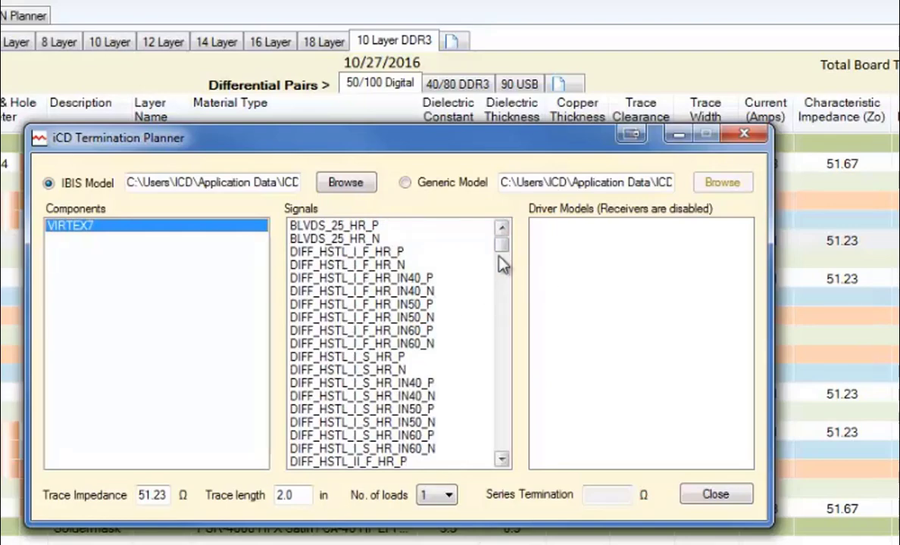
drag(503, 250, 506, 261)
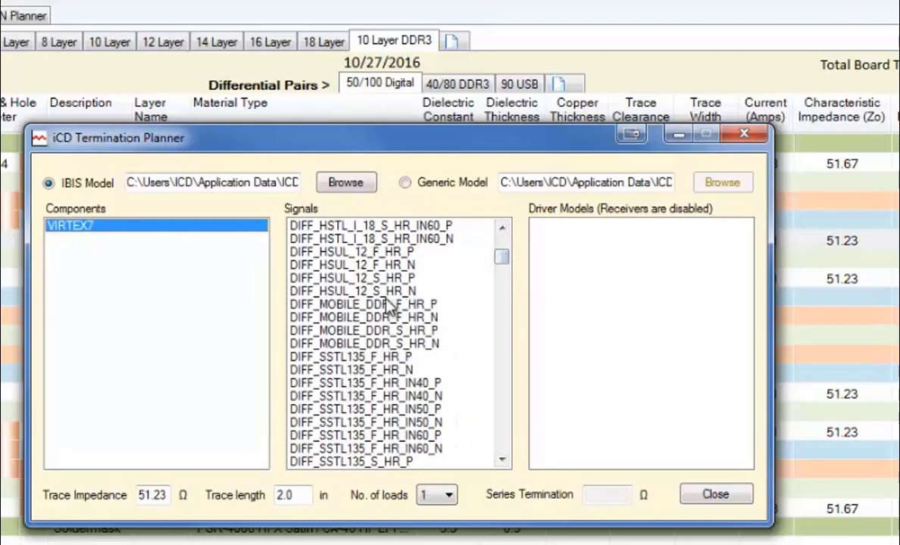
click(356, 305)
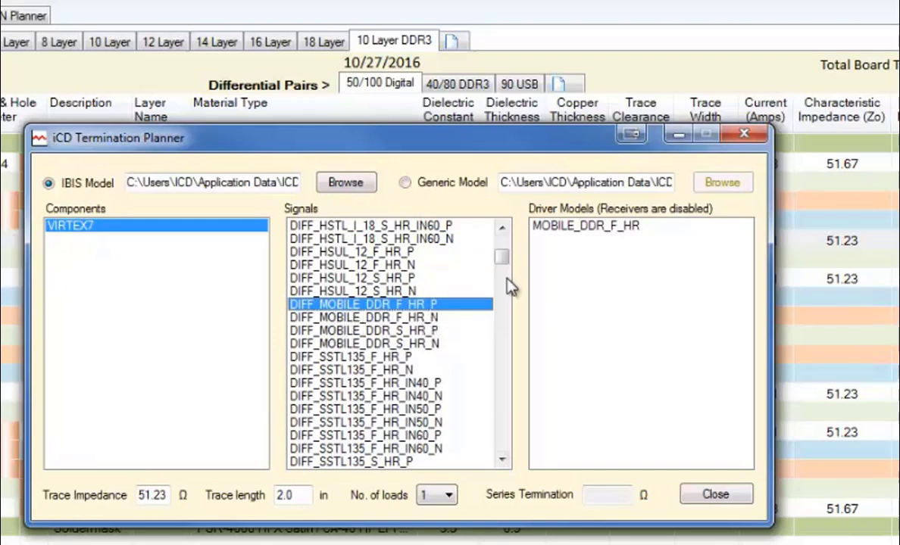
drag(502, 264, 503, 279)
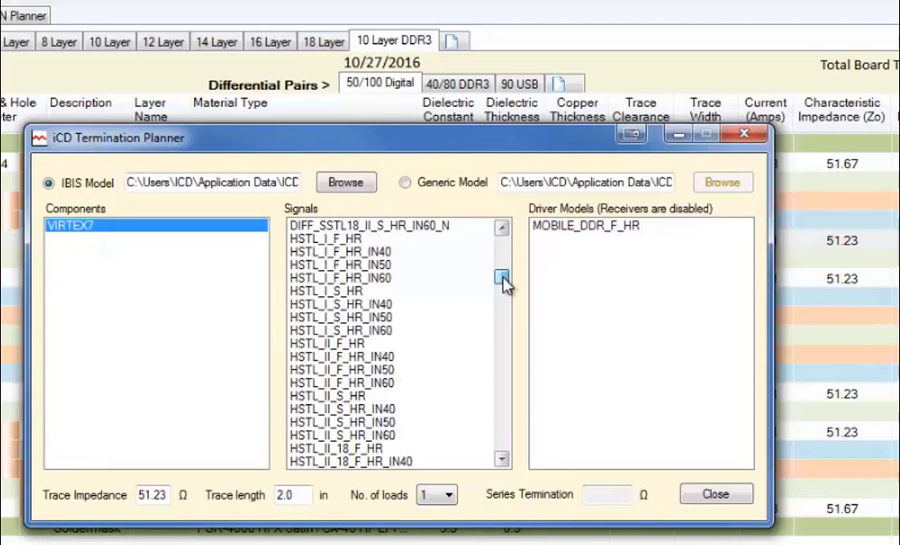
click(351, 240)
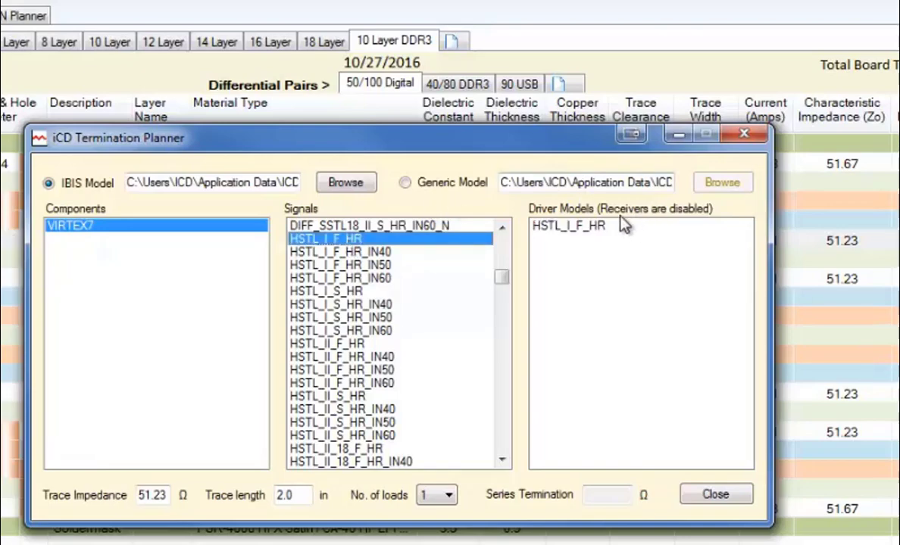
click(593, 227)
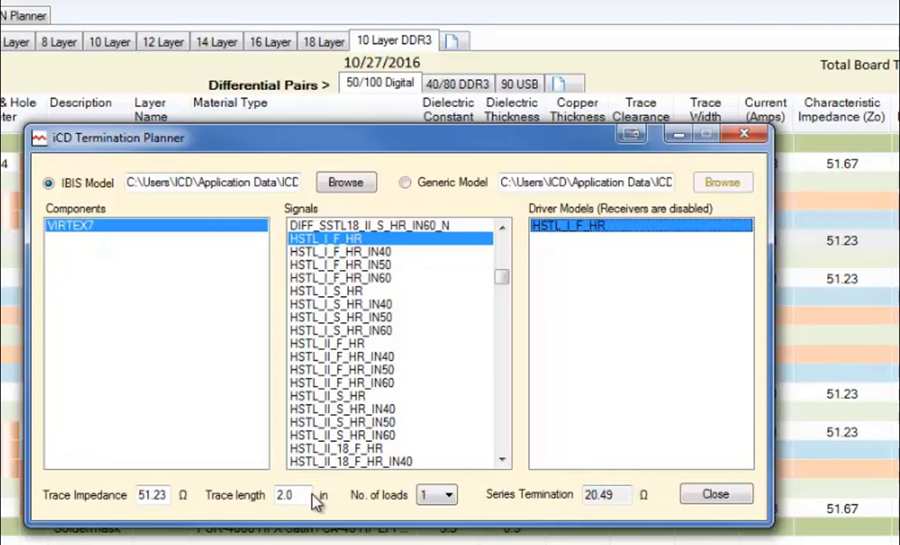
Step: Try 3 loads to check the effect on the series termination and return the number of loads to 1
click(446, 497)
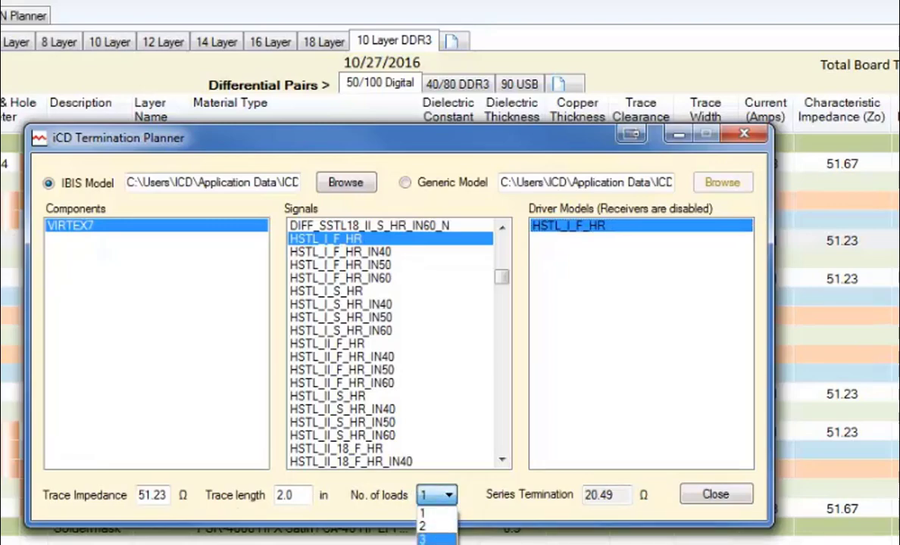
click(428, 539)
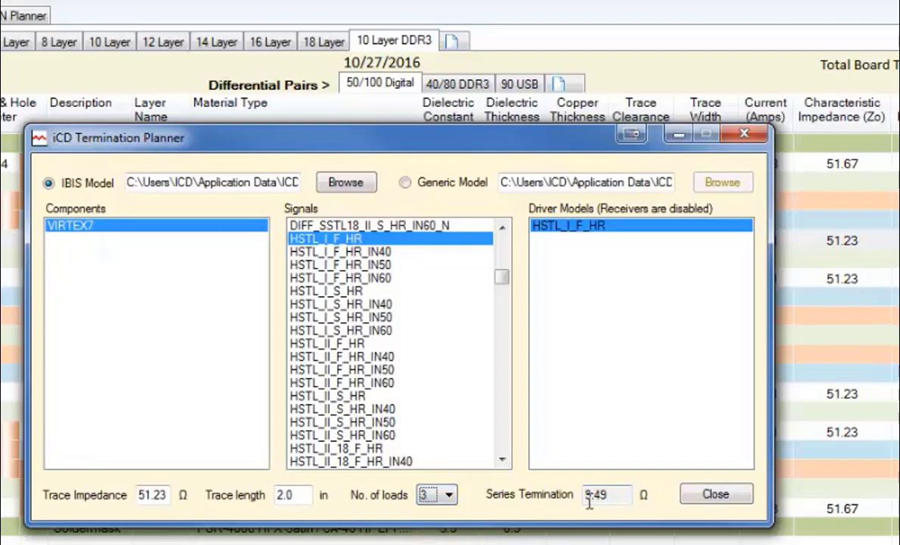
click(450, 498)
click(439, 515)
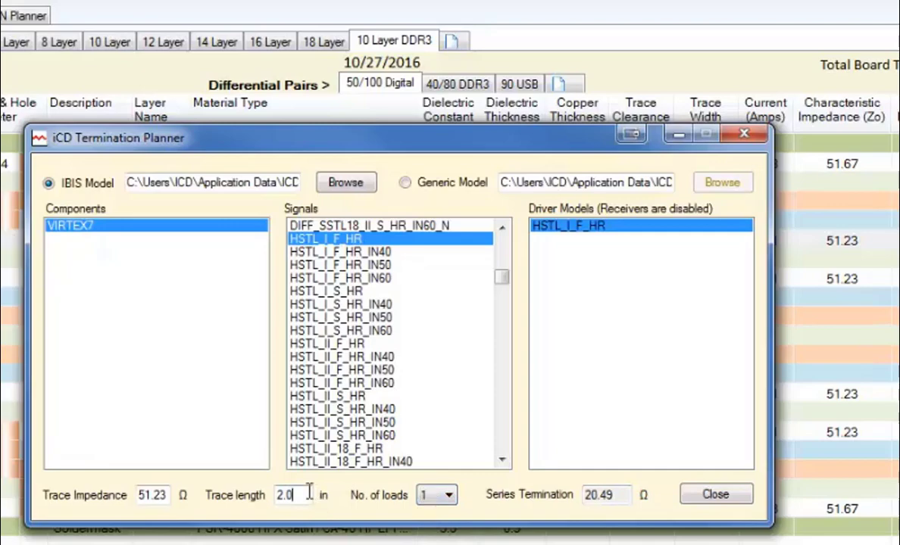
Step: Try a trace length of 7 in to check the series termination and set the length back to 2 in
drag(294, 495, 270, 478)
text(7)
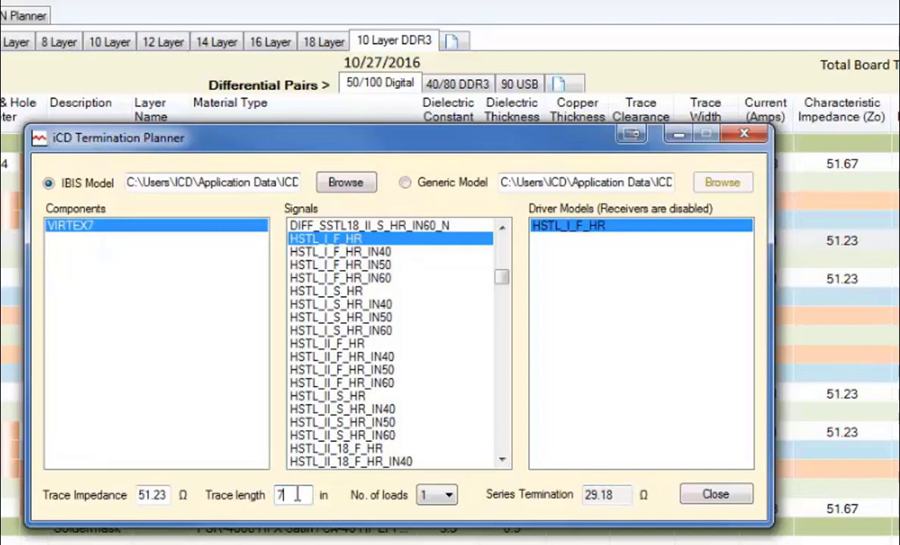
key(BackSpace)
text(2)
Step: Calculate the series termination for the signal LVCMOS18_F_24_HR using its LVCMOS18_F_24_HR driver model
click(388, 278)
scroll(388, 278, down, 5)
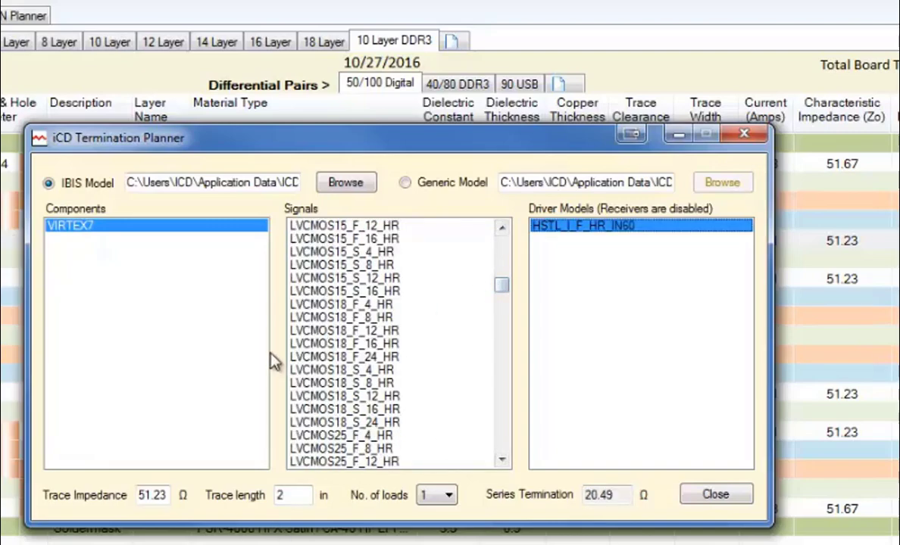
click(319, 356)
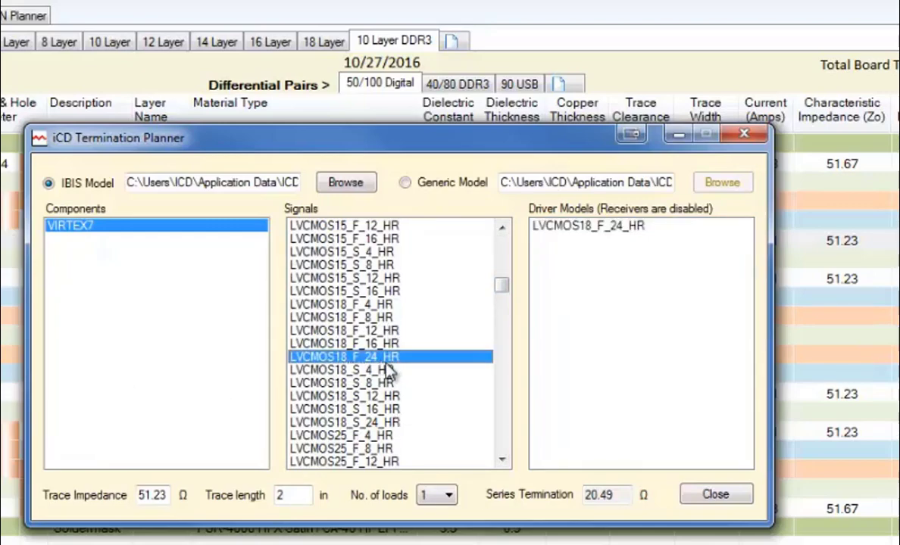
click(583, 227)
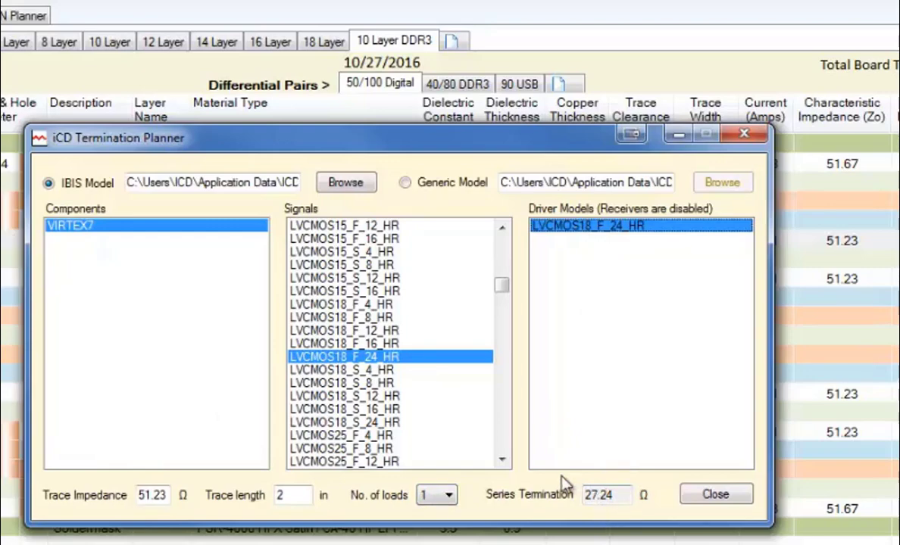
Step: Calculate the series termination for the signal LVCMOS18_F_8_HR using its matching driver model
click(345, 331)
click(341, 317)
click(561, 227)
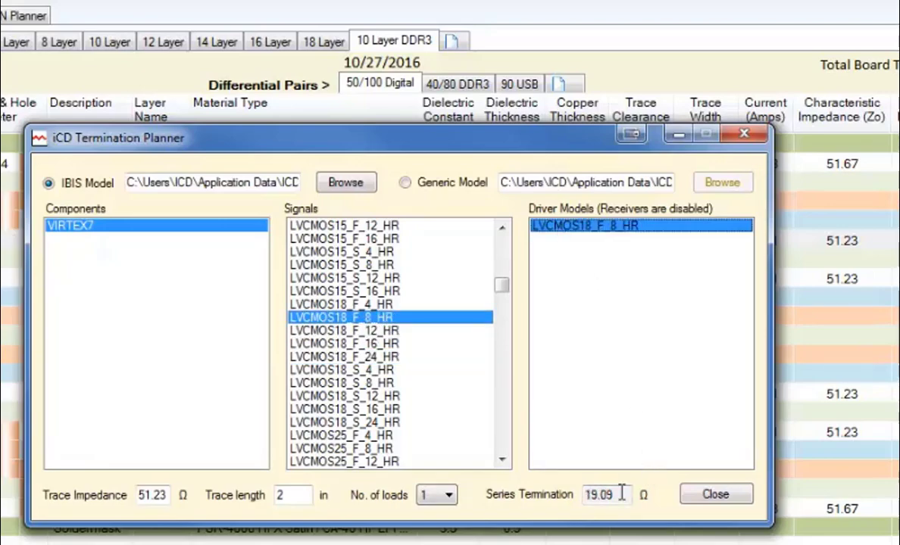
Step: Show the driver model of MINI_LVDS_25_HR_O_P and calculate the series termination for the PCI33_3_HR signal
click(504, 297)
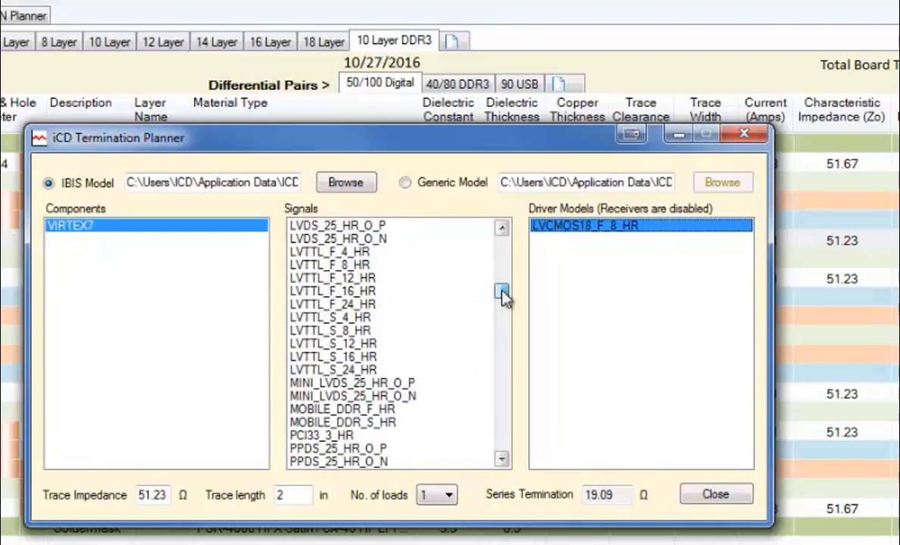
click(399, 384)
scroll(398, 385, down, 2)
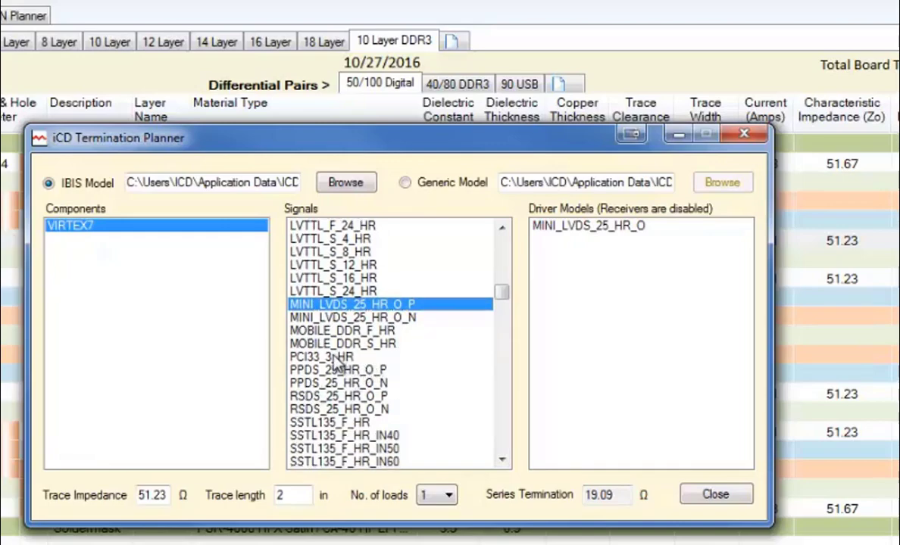
click(337, 357)
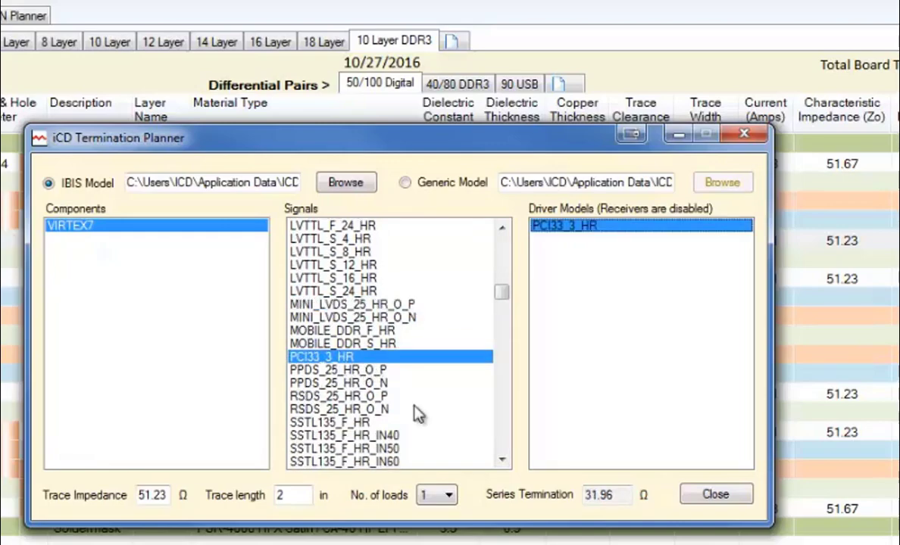
Step: Examine the driver models offered for the SSTL signals, including SSTL135_F_HR, SSTL15_F_HR and SSTL18_I_F_HR
click(327, 422)
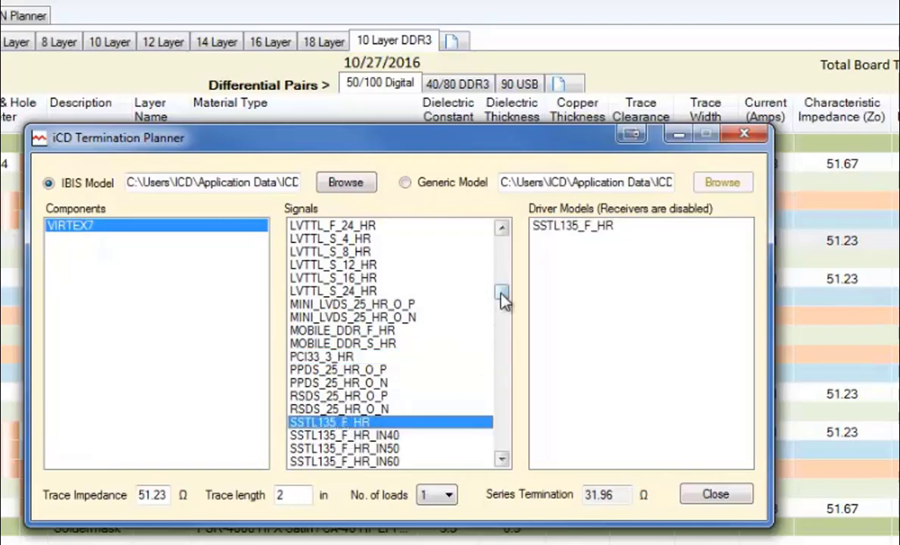
scroll(503, 299, down, 3)
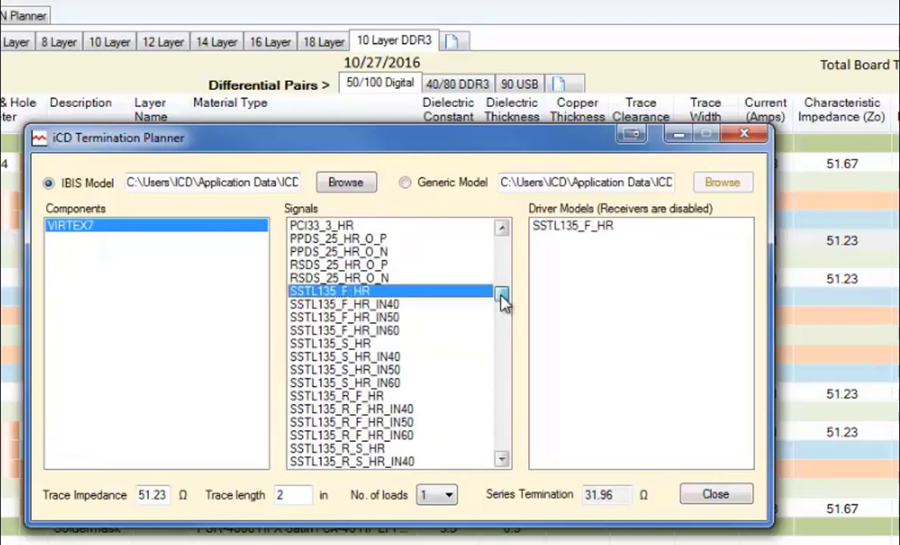
scroll(407, 415, down, 2)
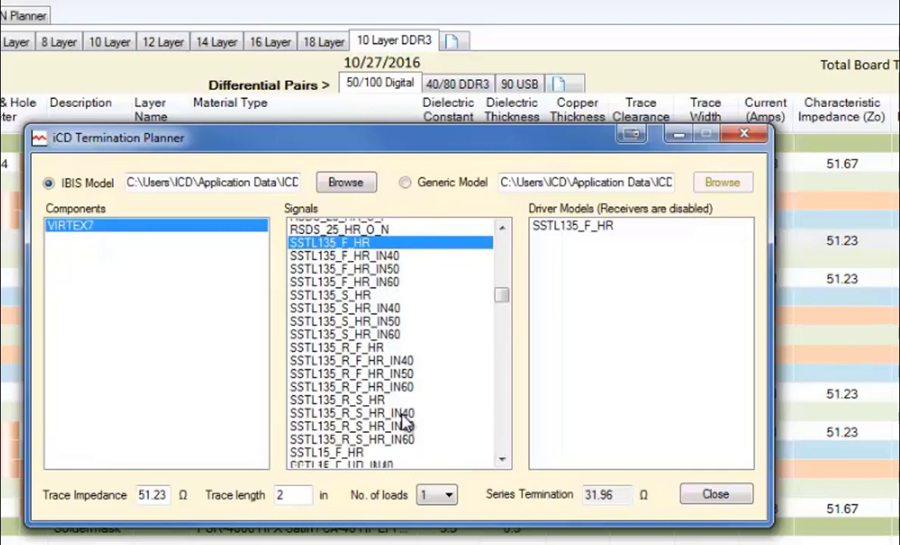
scroll(407, 424, down, 1)
click(347, 383)
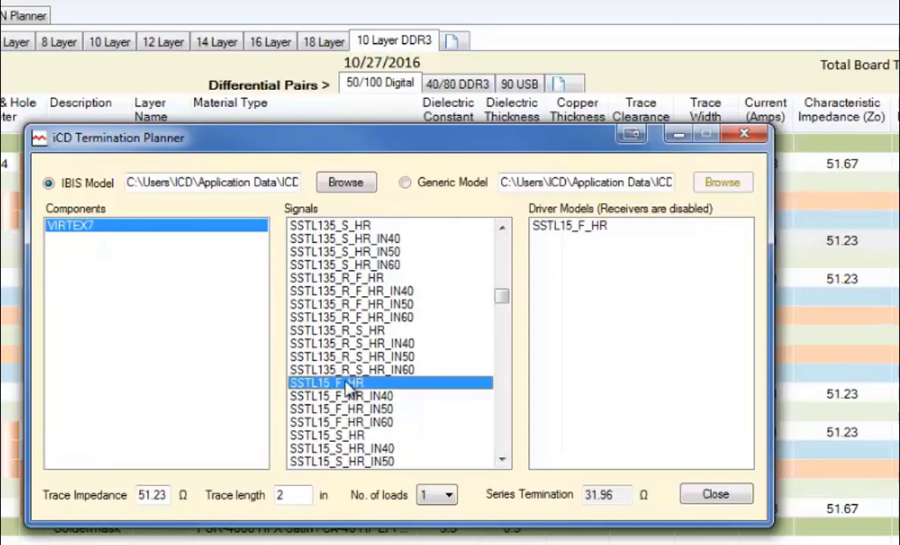
scroll(348, 387, down, 6)
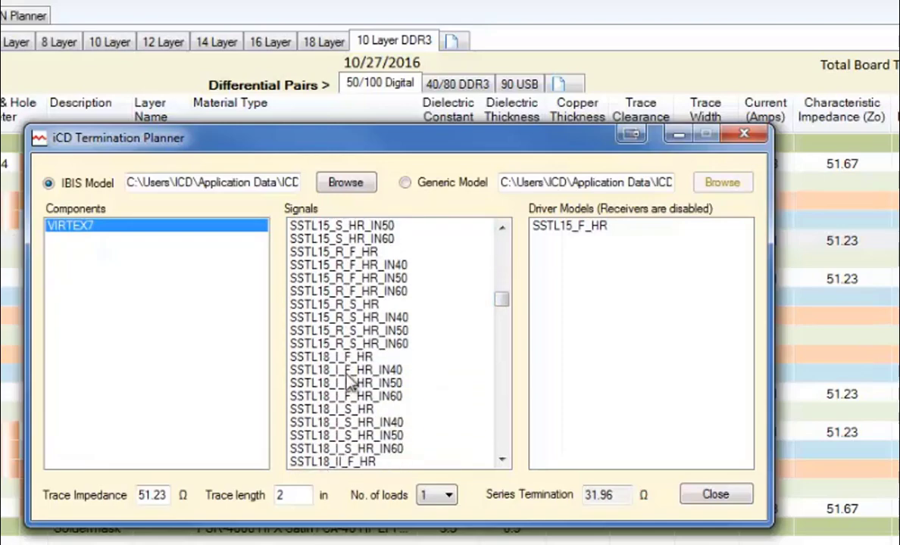
click(362, 356)
scroll(364, 354, down, 8)
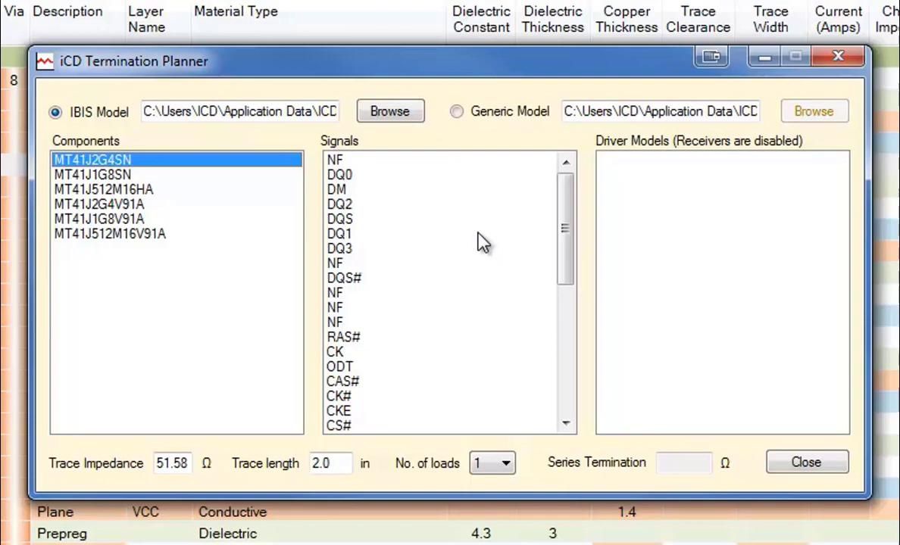
Step: For MT41J2G4SN signal DQ0, compare the series termination of the DQ_34_1066, DQ_34_1600, DQ_34_2133 and DQ_40_2133 drivers, ending on DQ_34_2133
click(350, 174)
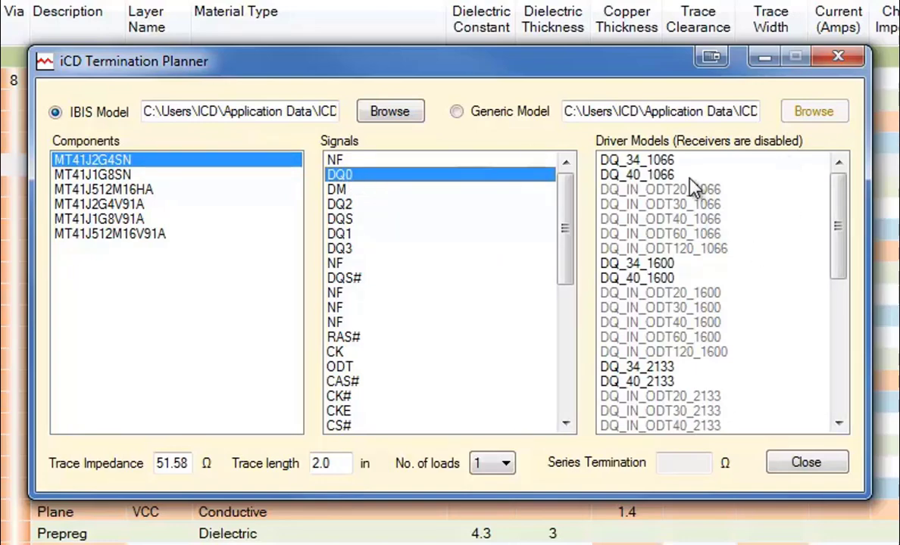
click(657, 161)
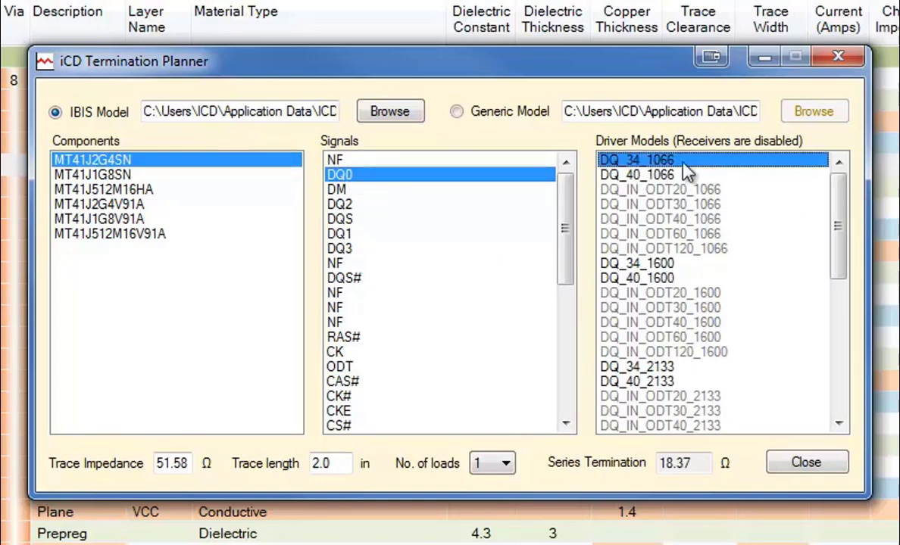
click(635, 263)
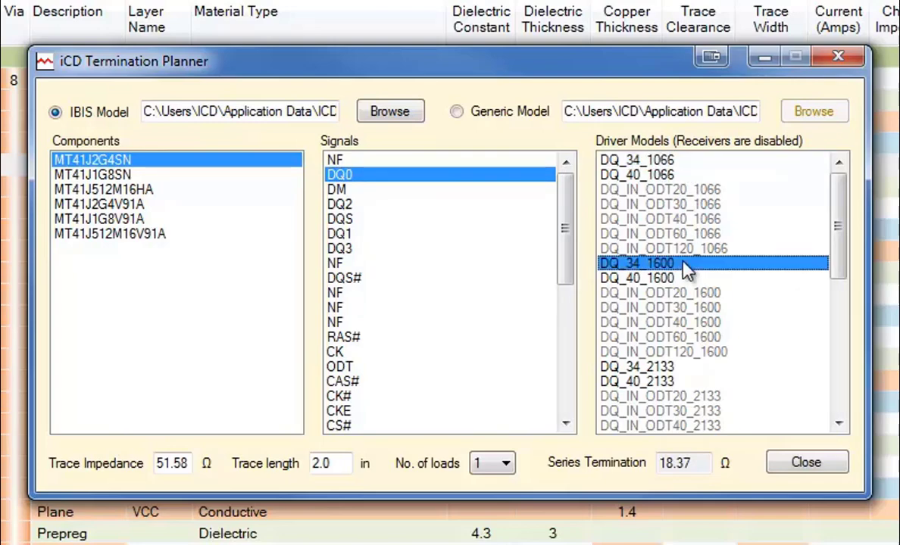
click(670, 368)
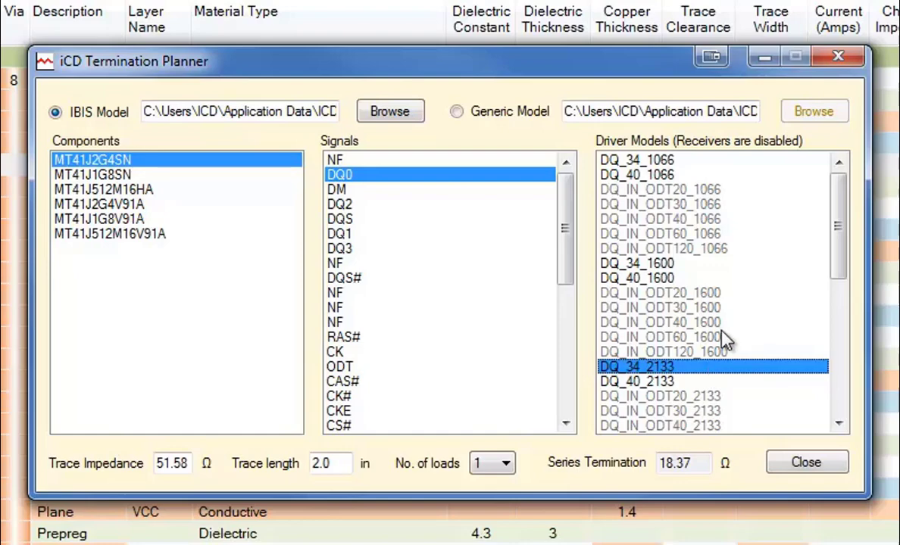
click(640, 383)
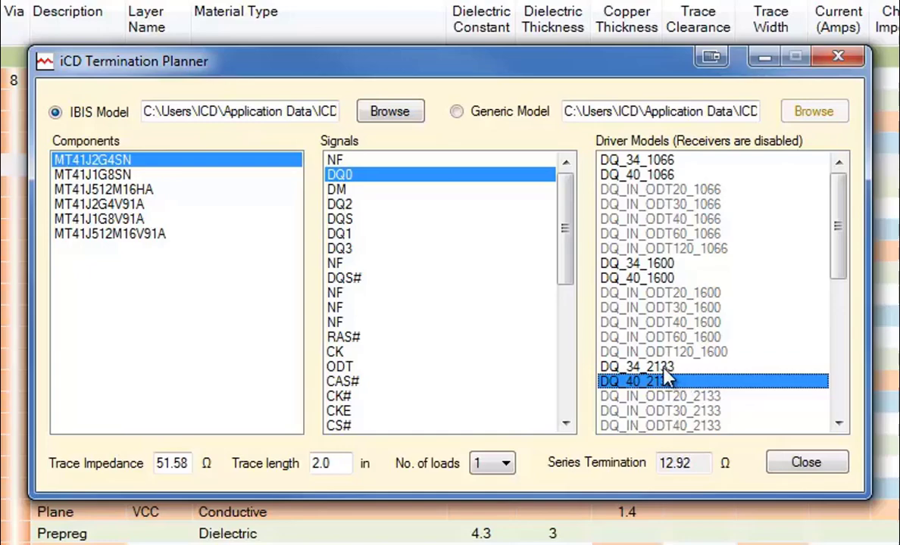
click(613, 368)
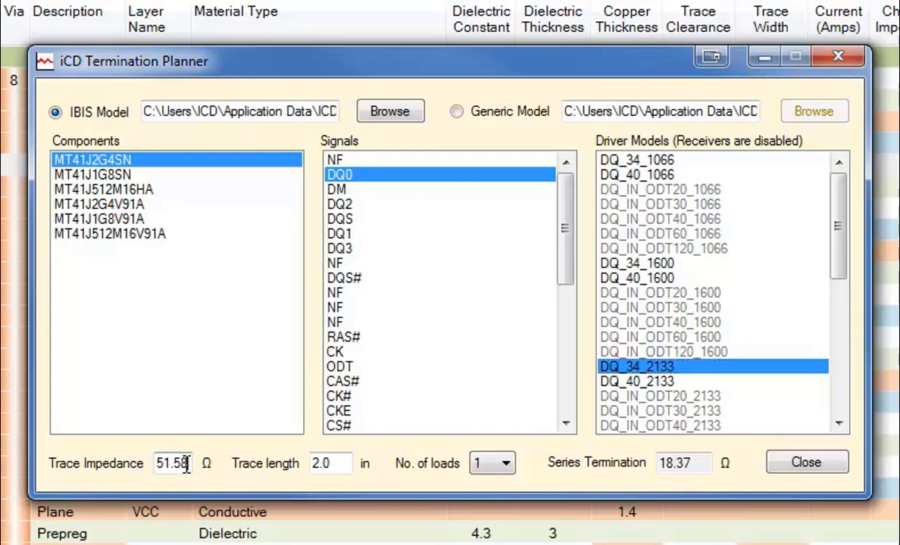
Step: Set the trace impedance to 40 Ω and calculate the series termination for the DQ_40_2133 driver
drag(186, 463, 135, 465)
text(40)
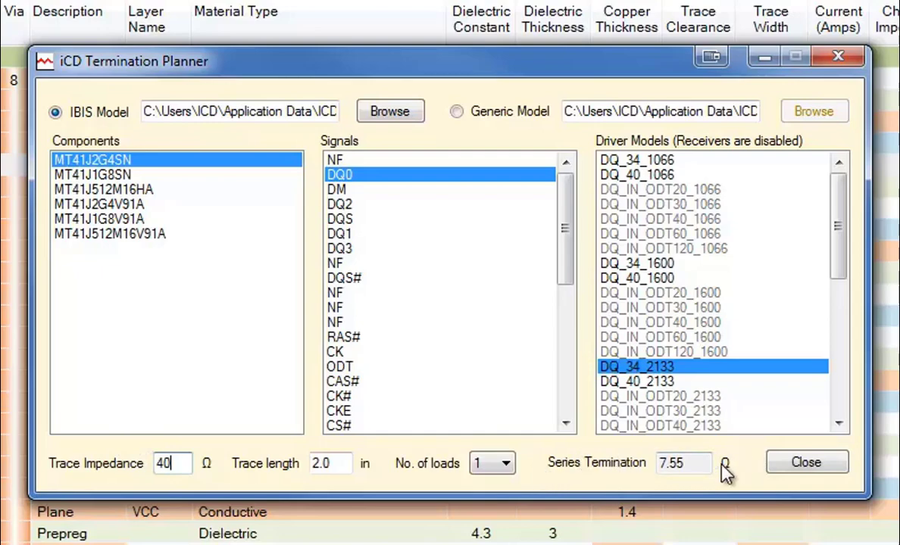
click(638, 384)
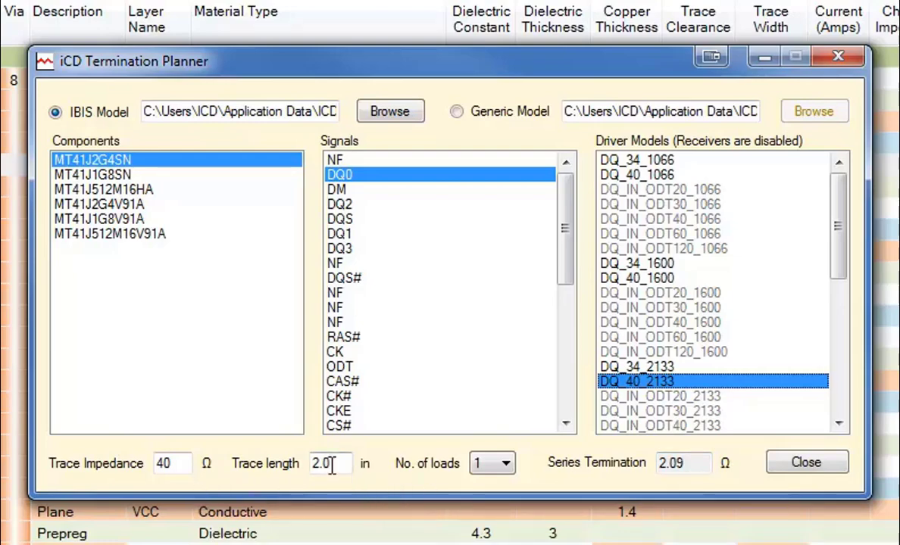
Step: Set the trace length to 5 in and the number of loads to 4 for the DQ_40_2133 driver
drag(341, 465, 301, 464)
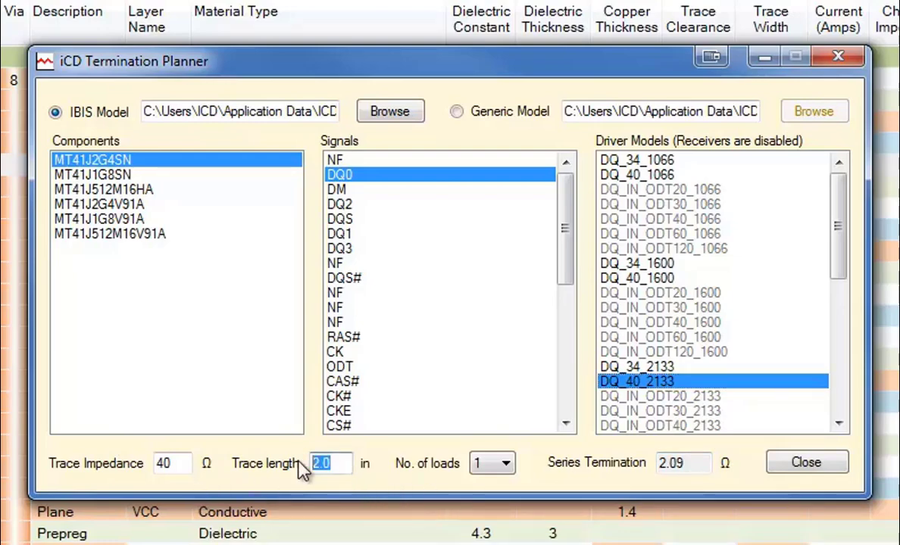
text(5)
click(505, 464)
click(497, 528)
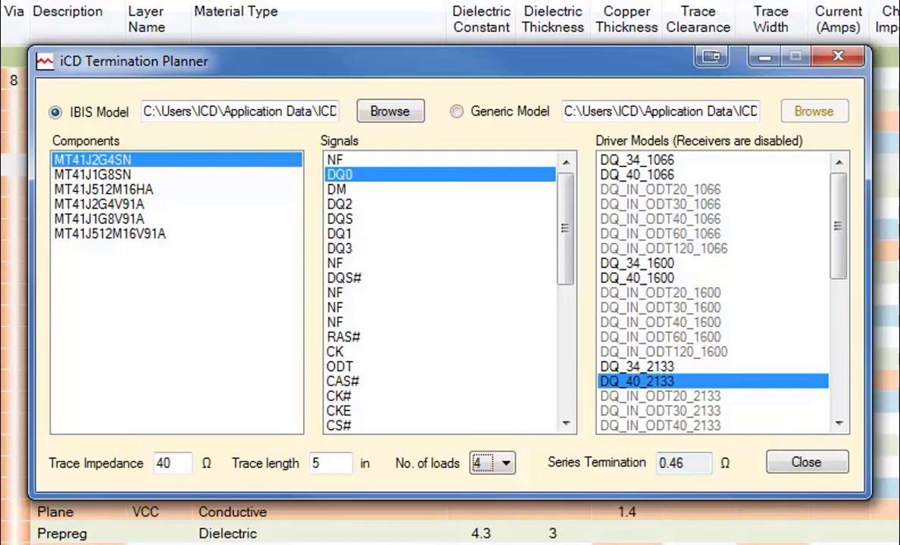
Step: Switch the planner to generic models and load the file iCD Generic Models.inf
click(456, 112)
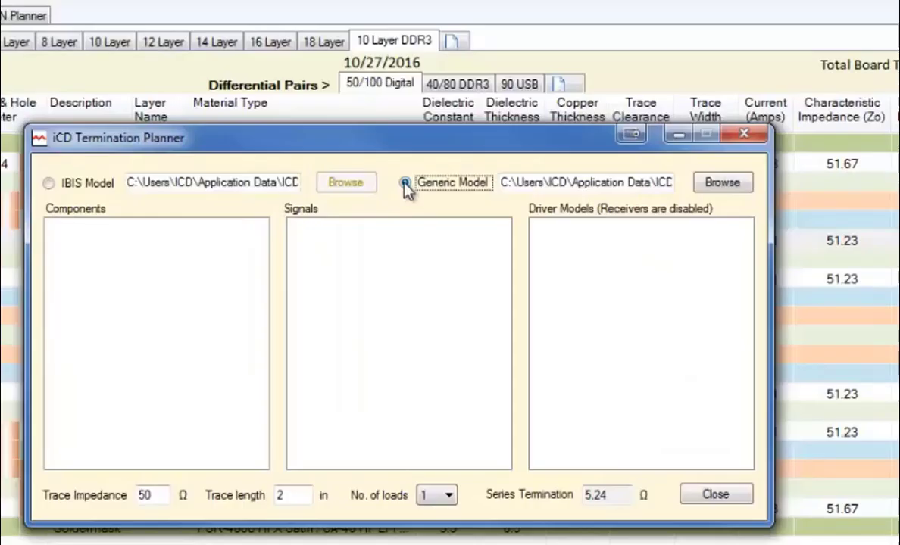
click(718, 185)
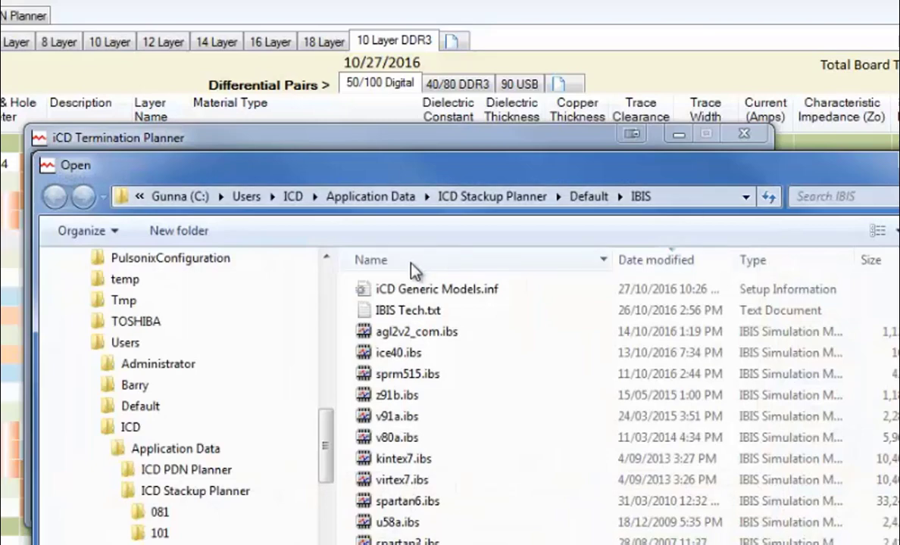
double_click(421, 289)
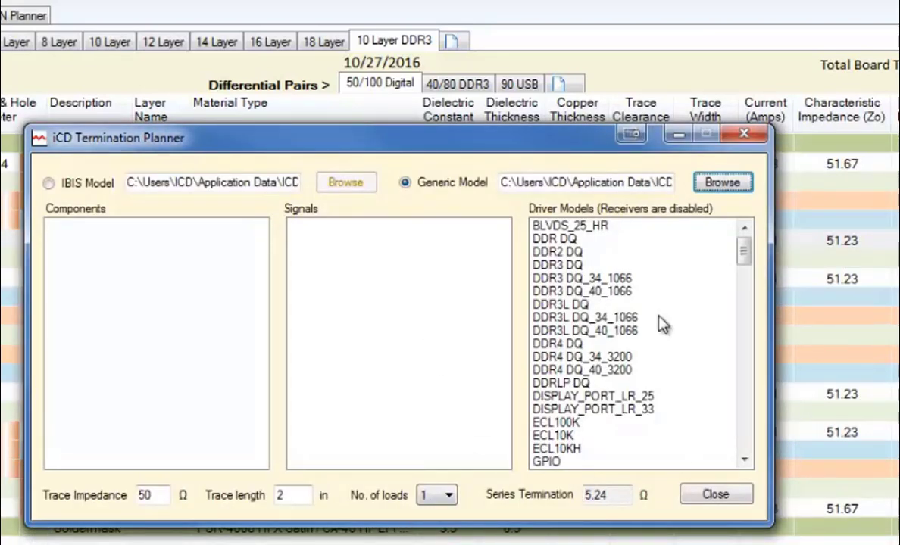
Step: Compare the series termination of the generic DDR DQ, DDR2 DQ and DDR3 DQ drivers, ending on DDR3 DQ
click(564, 241)
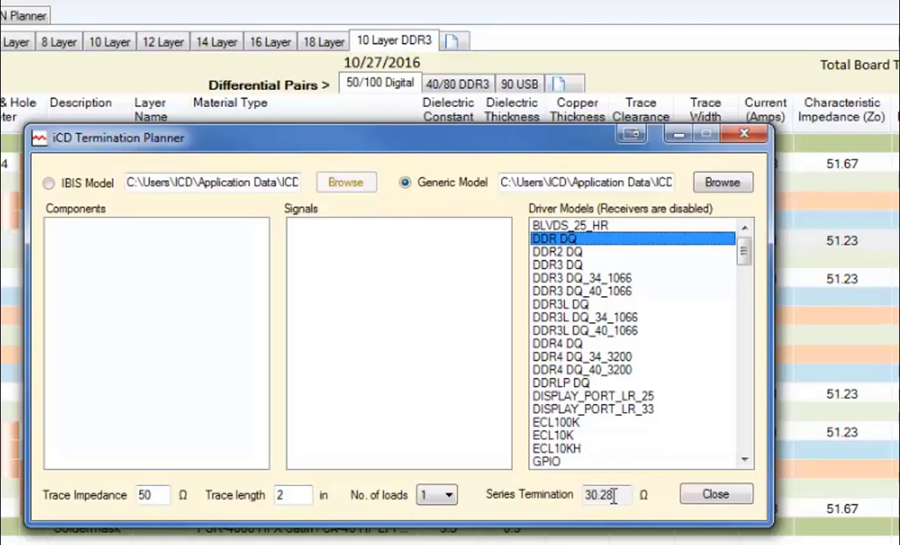
click(559, 253)
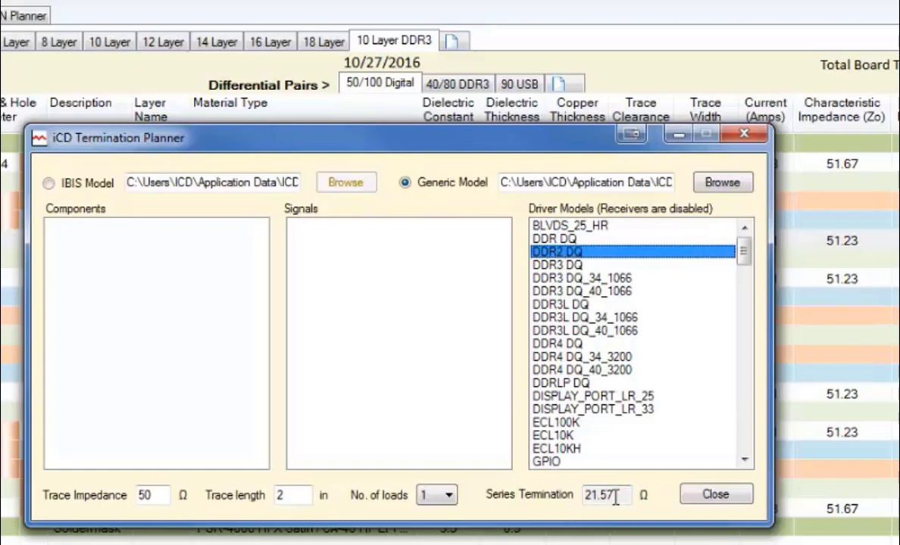
click(556, 265)
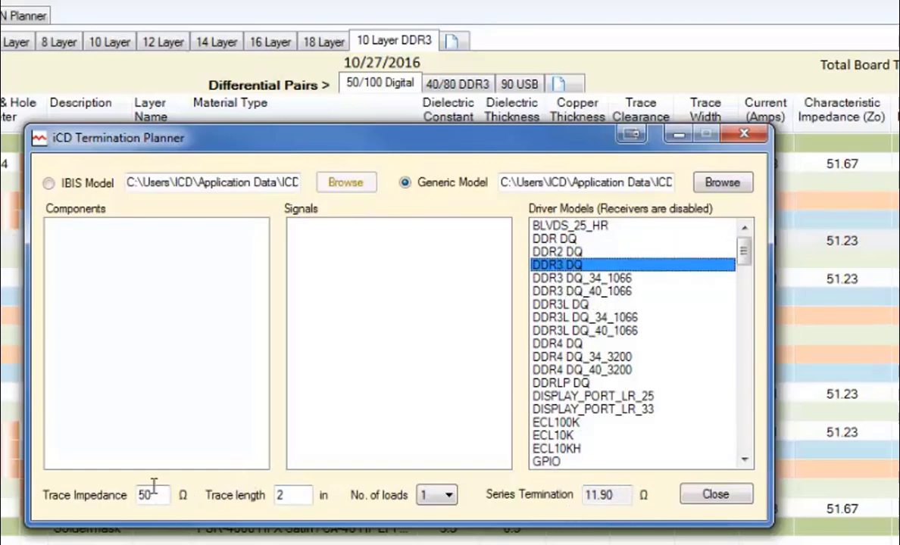
Step: Set the trace impedance to 40 Ω and check the series termination for the generic DDR3 DQ driver
drag(157, 494, 106, 485)
text(40)
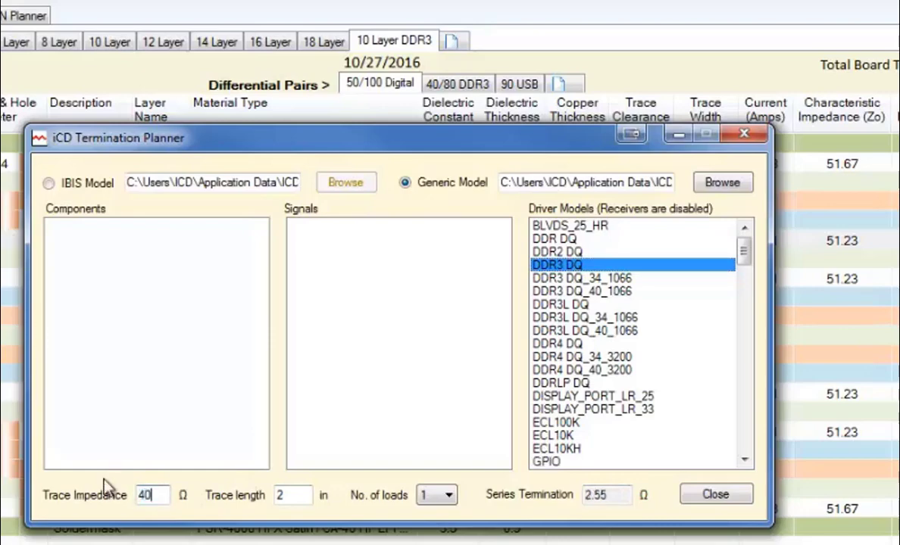
click(606, 494)
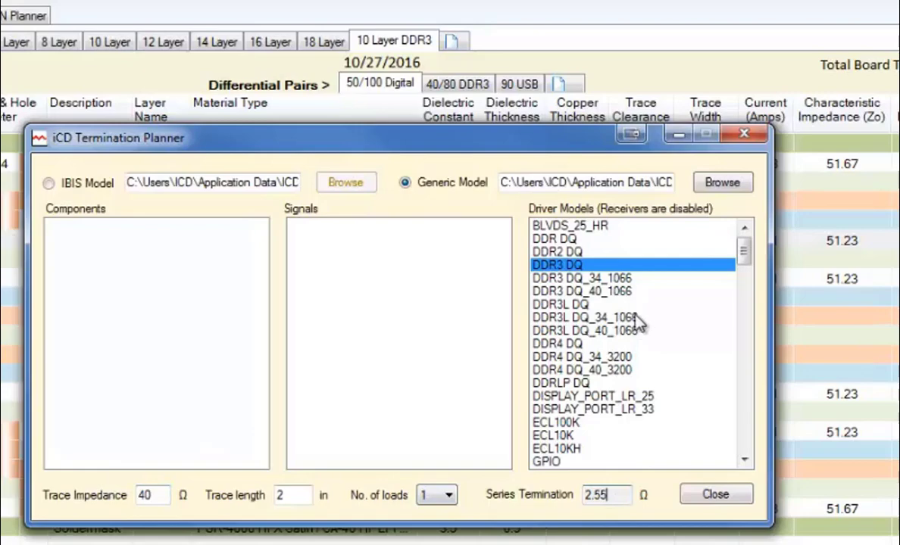
Step: Compare the series termination of the generic DDR4 DQ, DDR3L DQ, DISPLAY_PORT_LR_25 and ECL100K drivers
click(580, 345)
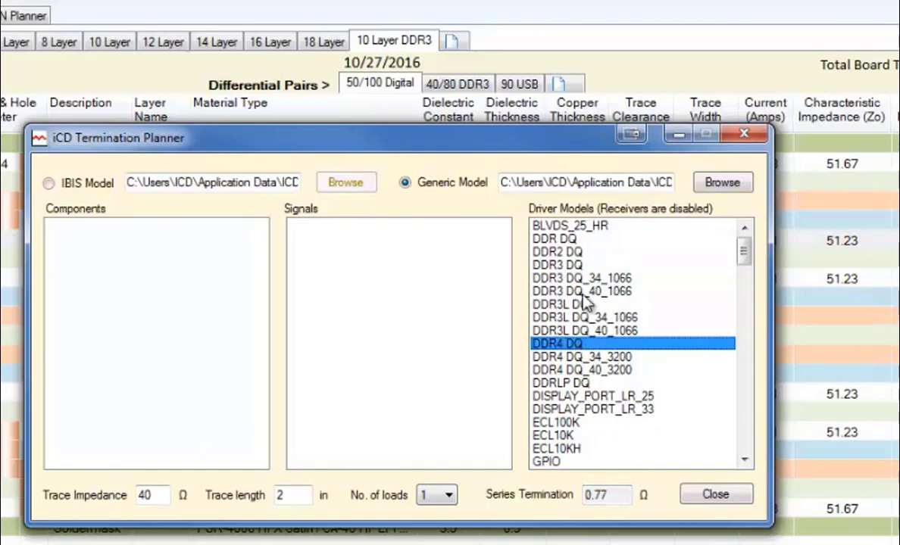
click(583, 305)
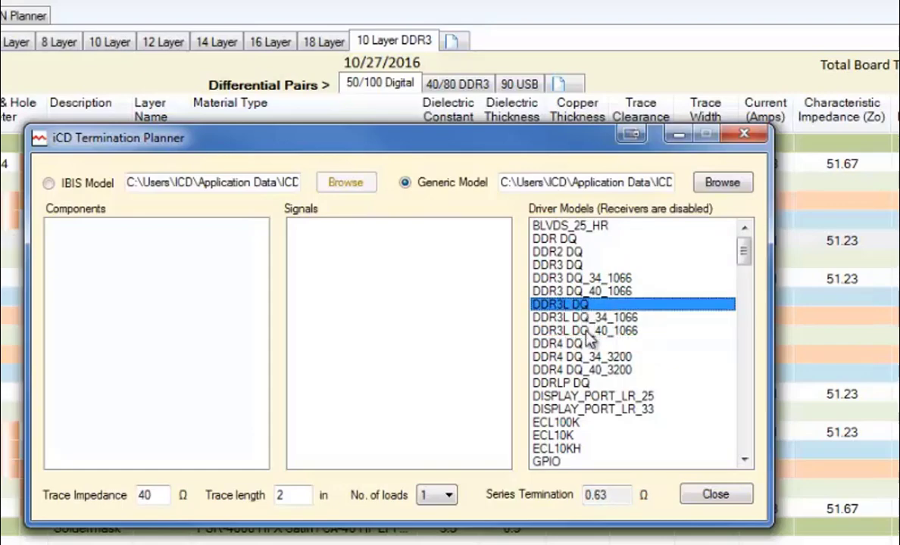
click(590, 397)
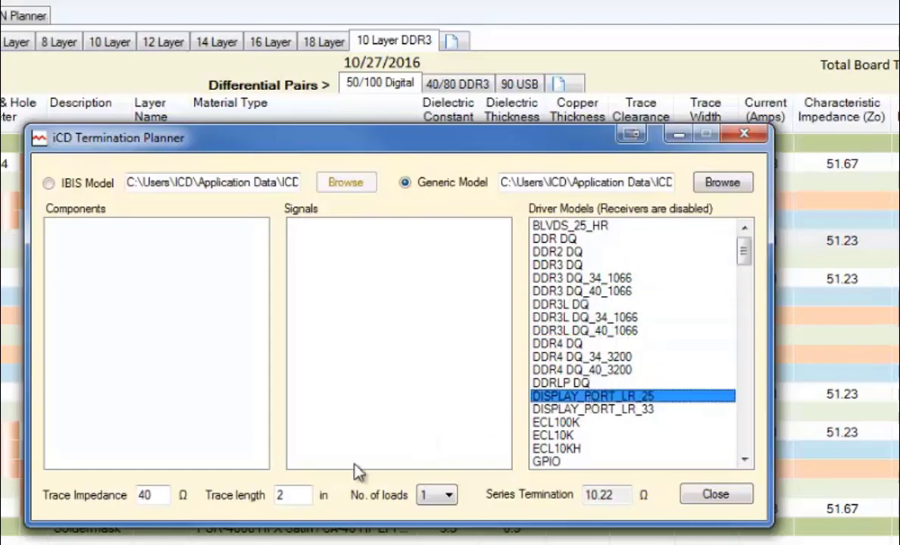
click(592, 425)
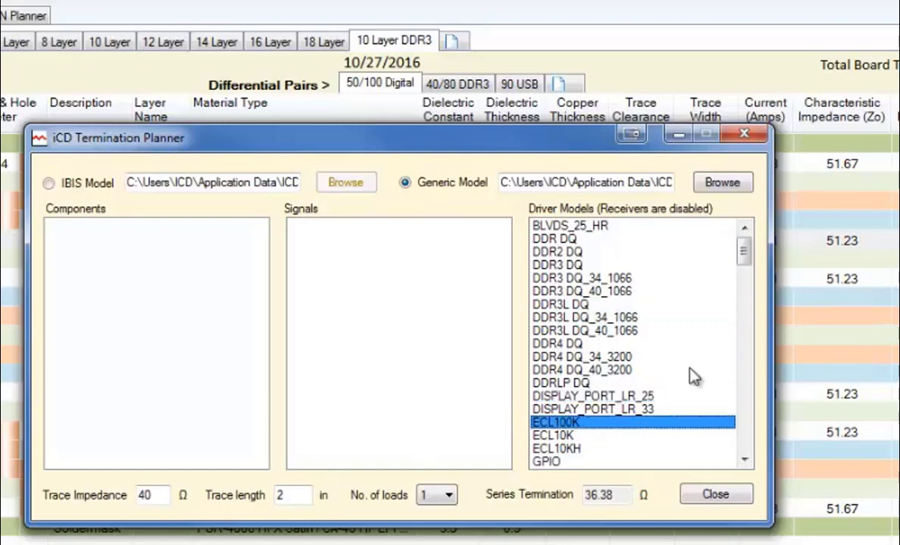
Step: Find the NAND FLASH IO_DQ_FULL_33 driver among the generic models and calculate its series termination
scroll(669, 325, down, 3)
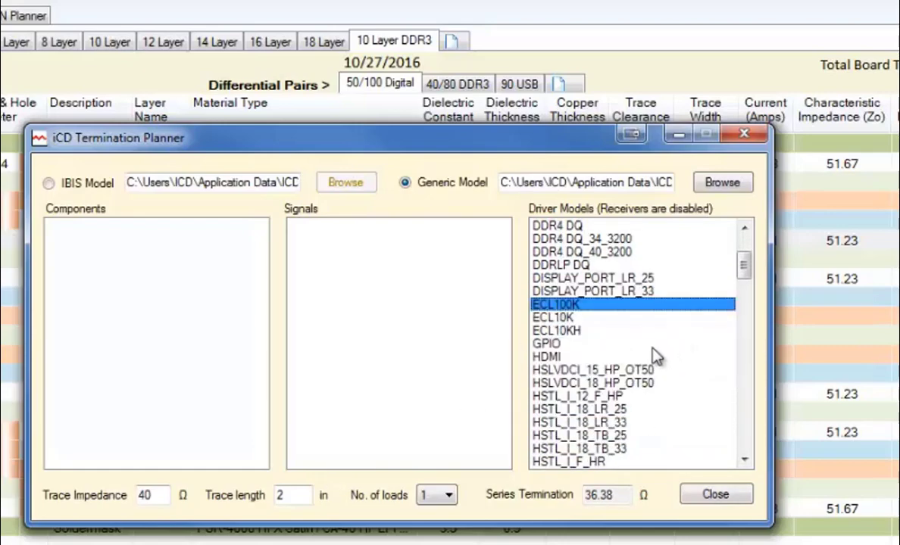
scroll(568, 370, down, 2)
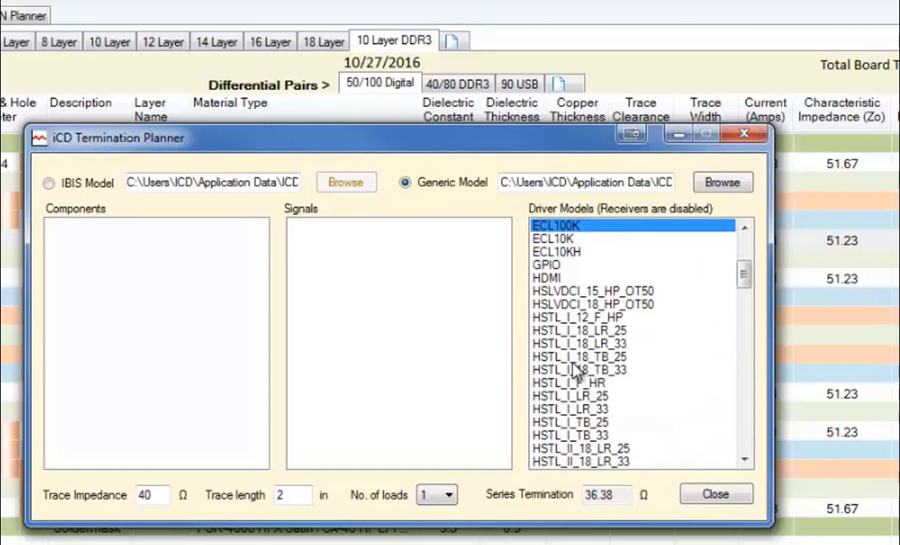
scroll(561, 366, down, 9)
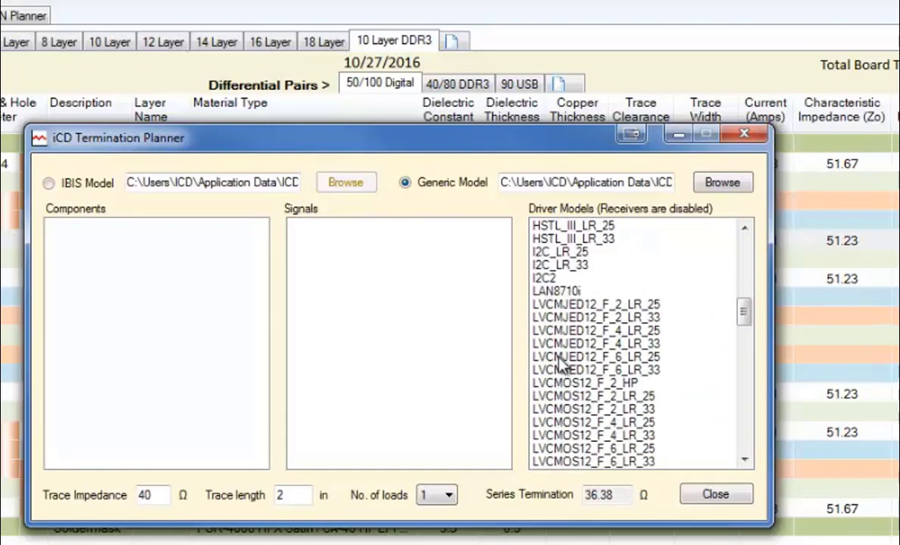
scroll(561, 366, down, 10)
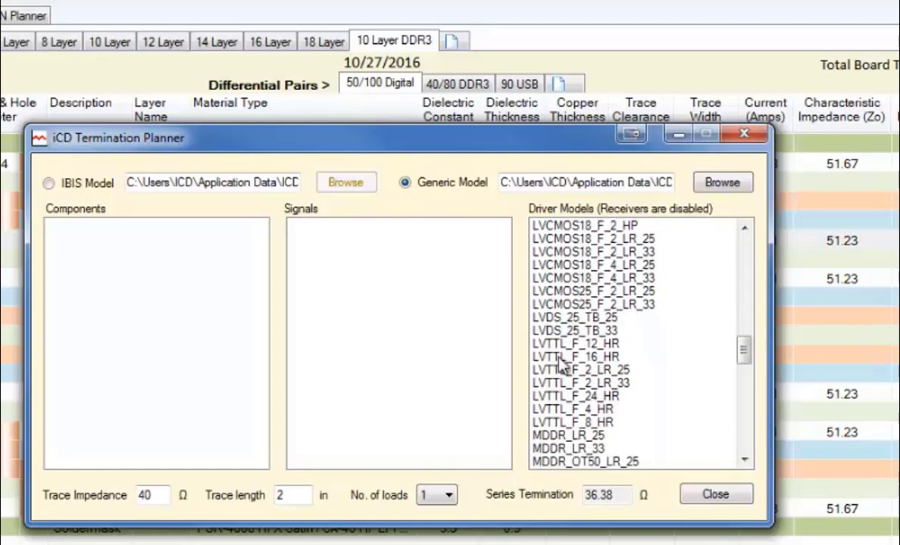
scroll(560, 365, down, 2)
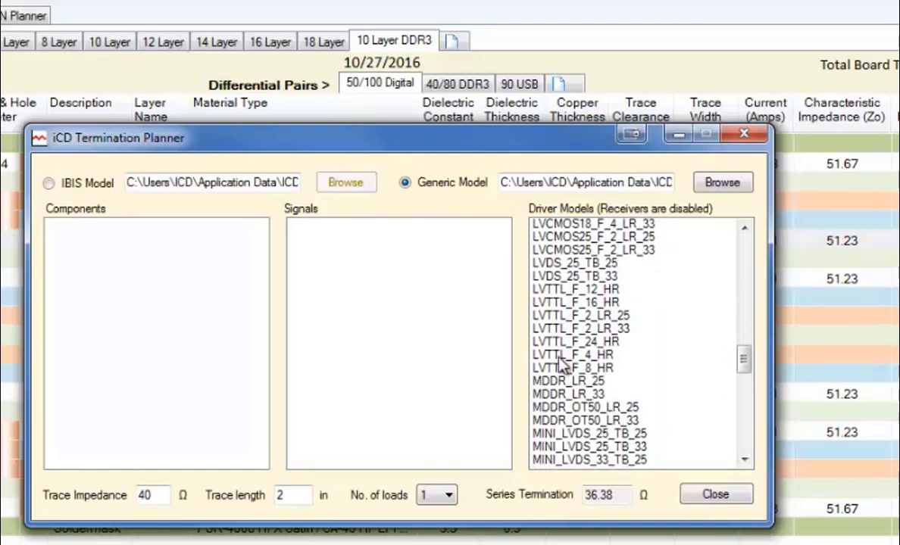
scroll(561, 366, down, 4)
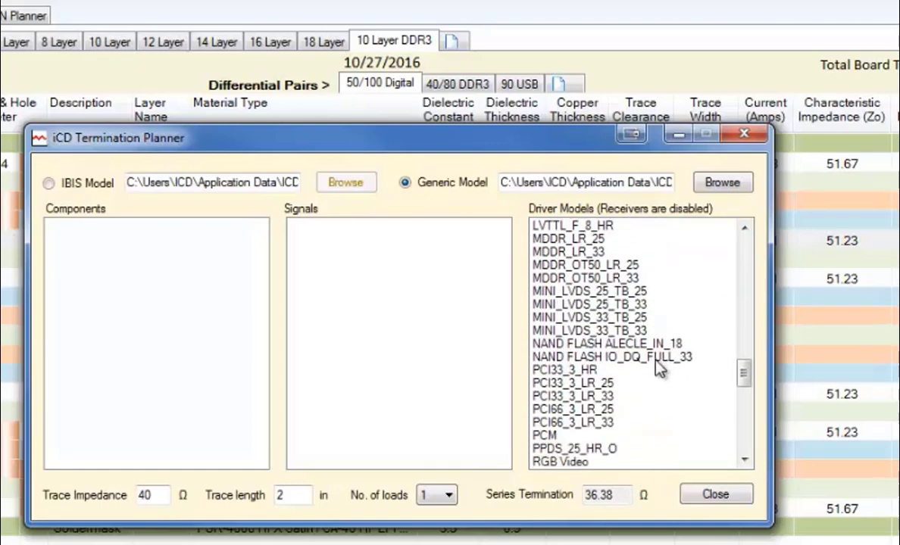
click(656, 358)
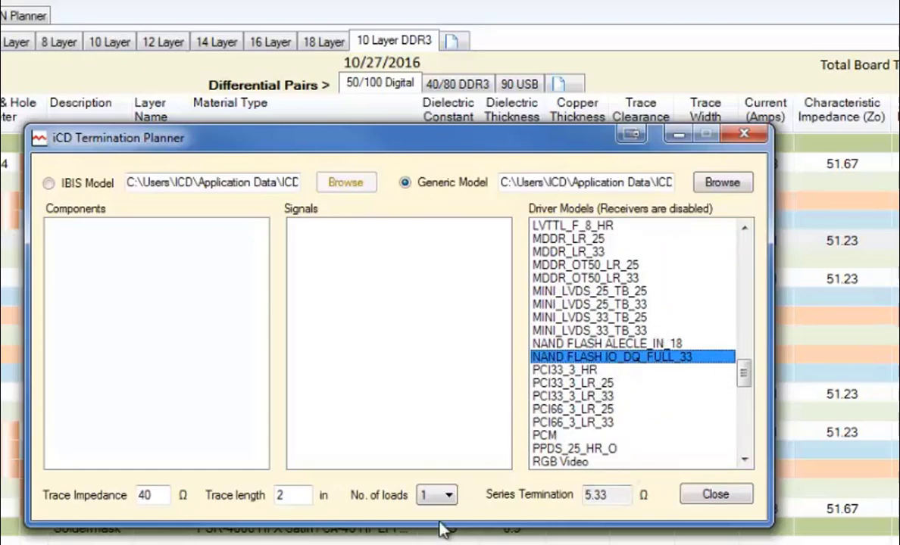
Step: Check the NAND FLASH driver's series termination with 3 loads, and return the number of loads to 1
click(450, 496)
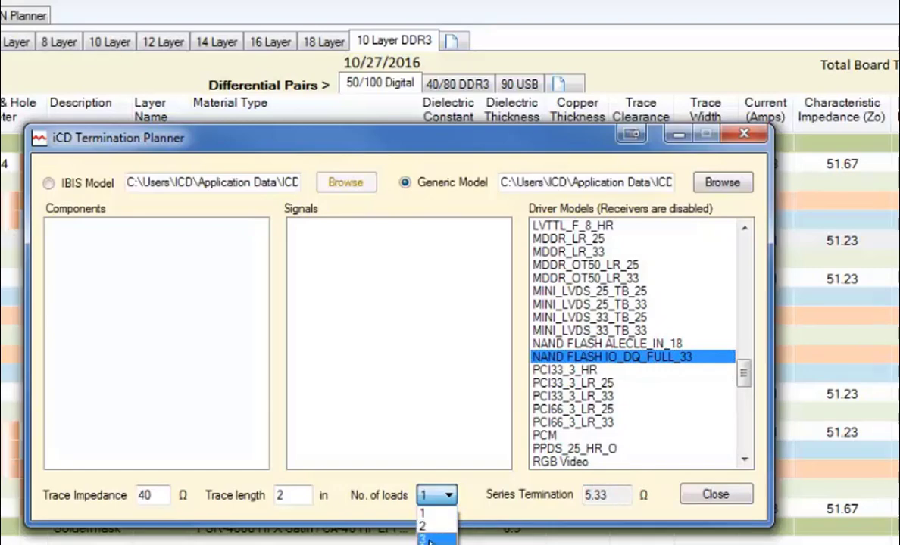
click(429, 539)
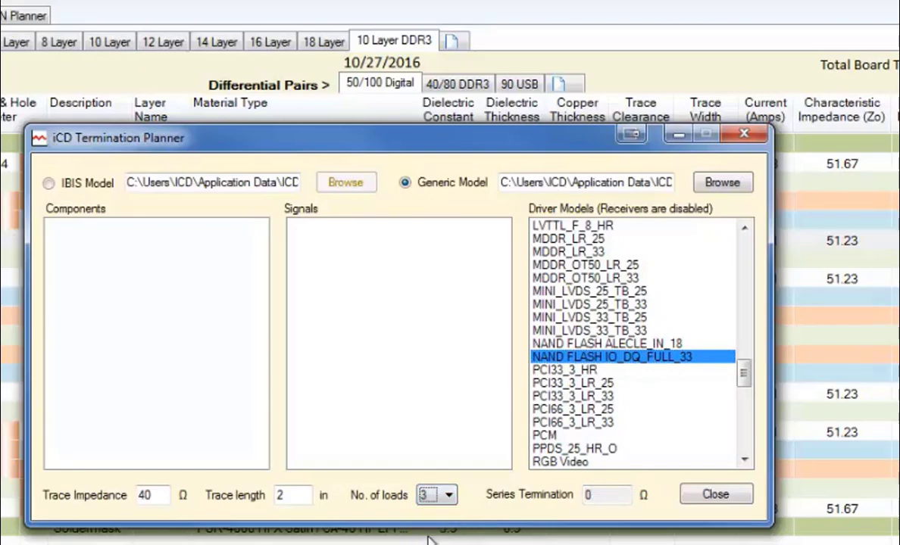
click(450, 494)
click(436, 514)
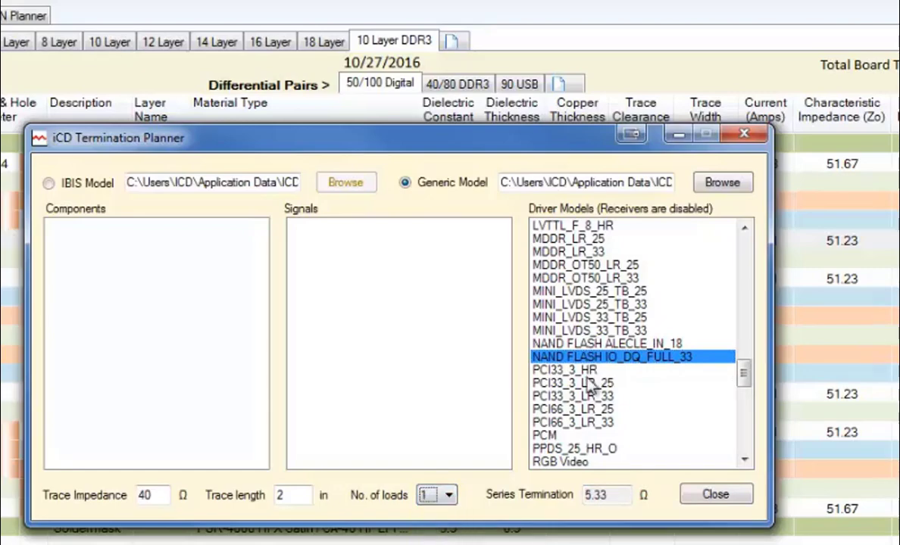